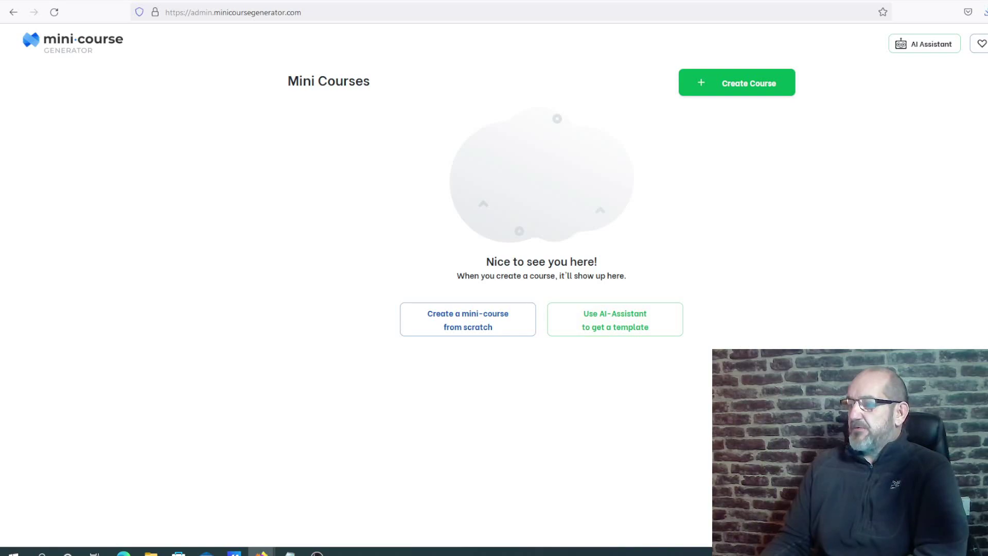
# Open the profile dropdown on the empty Mini Courses dashboard, then close it again
pyautogui.click(984, 43)
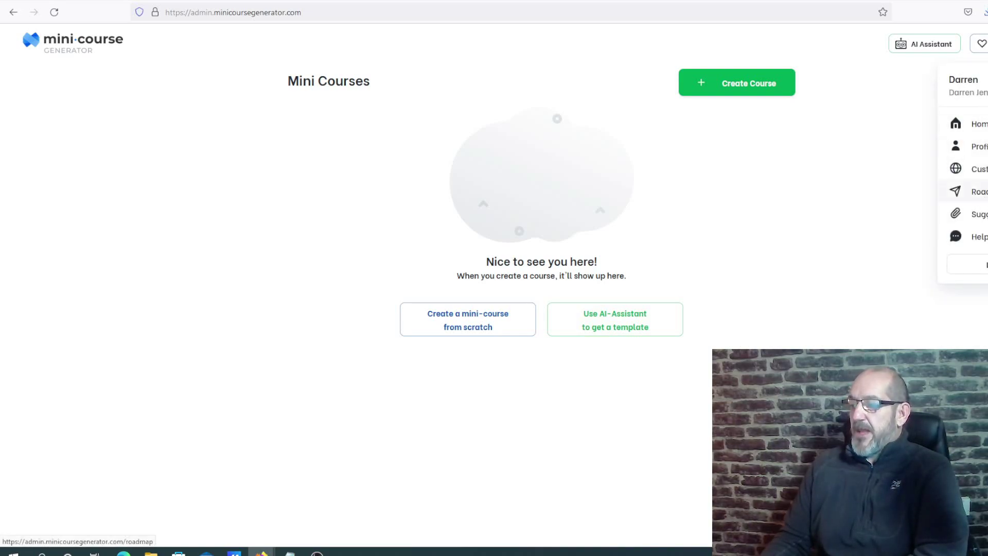
pyautogui.click(909, 221)
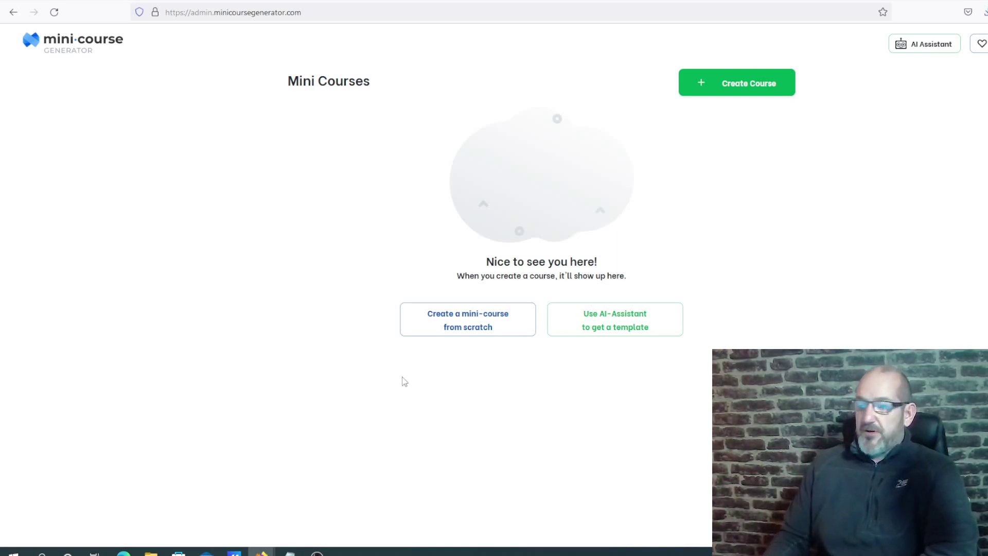
# Create a course named 'Getting Higher Conversions With Your Optin Pages' and skip the quick-start tutorial
pyautogui.click(488, 329)
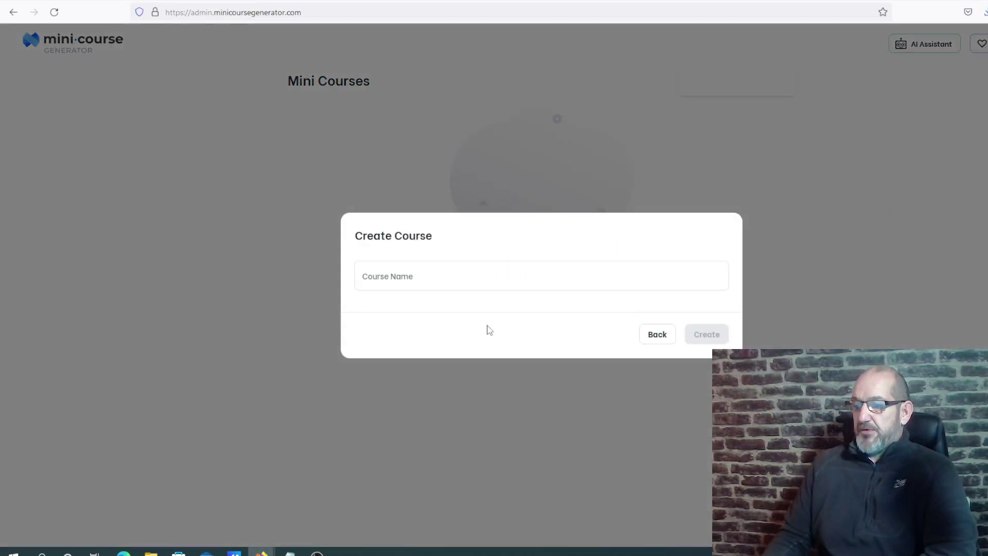
pyautogui.click(415, 277)
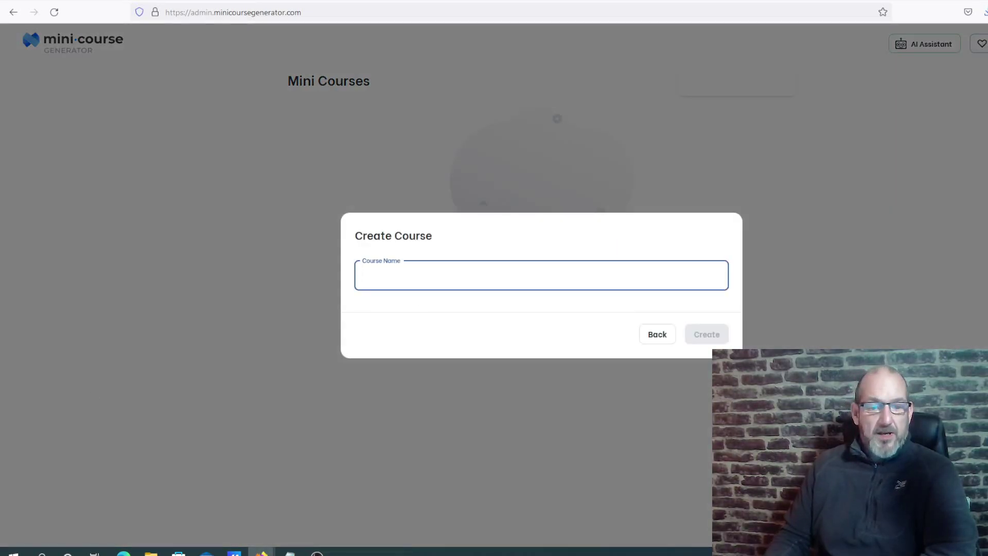
pyautogui.write('Getting Higher Conversions With Your Optin Pages')
pyautogui.click(707, 333)
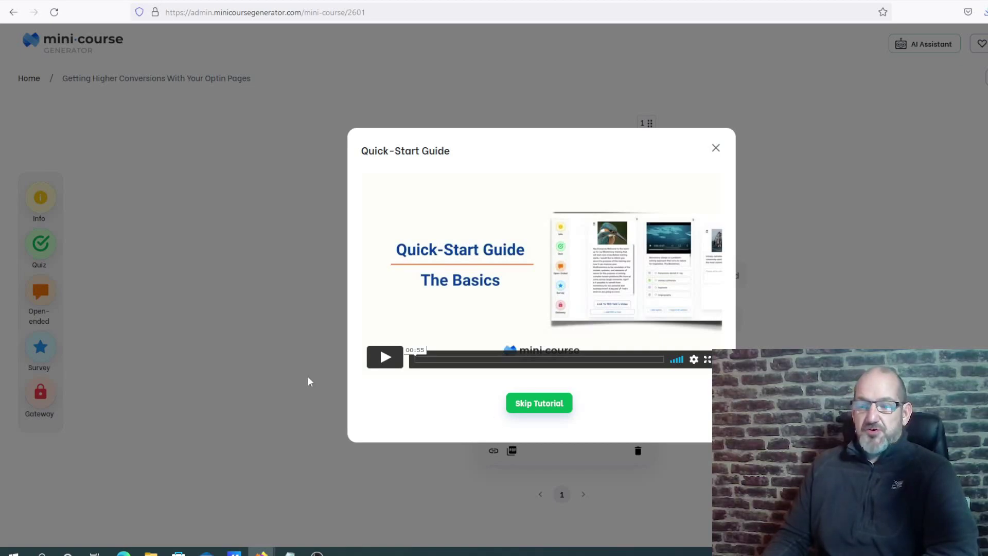
pyautogui.click(715, 149)
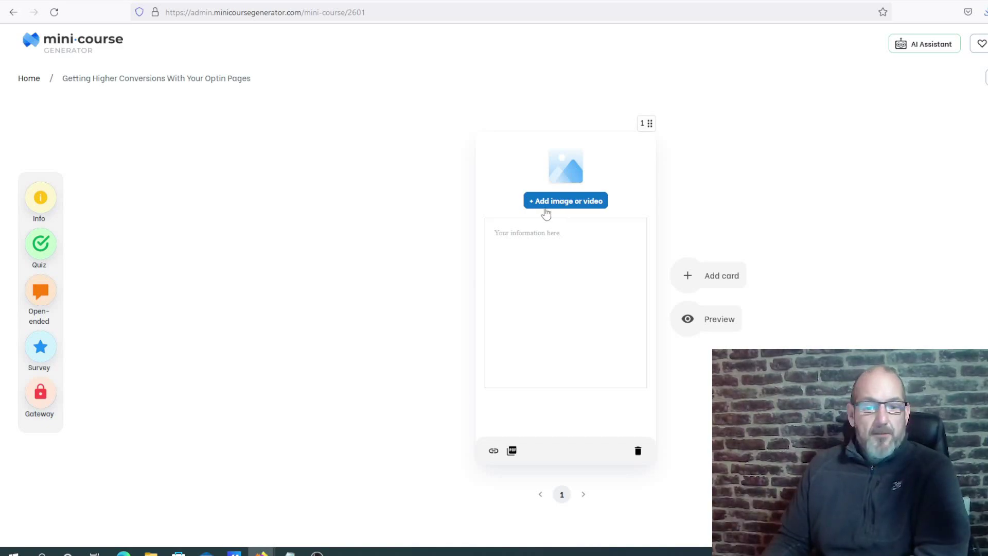
# Give card 1 a YouTube video and pasted Lorem Ipsum text, then preview and return to the editor
pyautogui.click(559, 205)
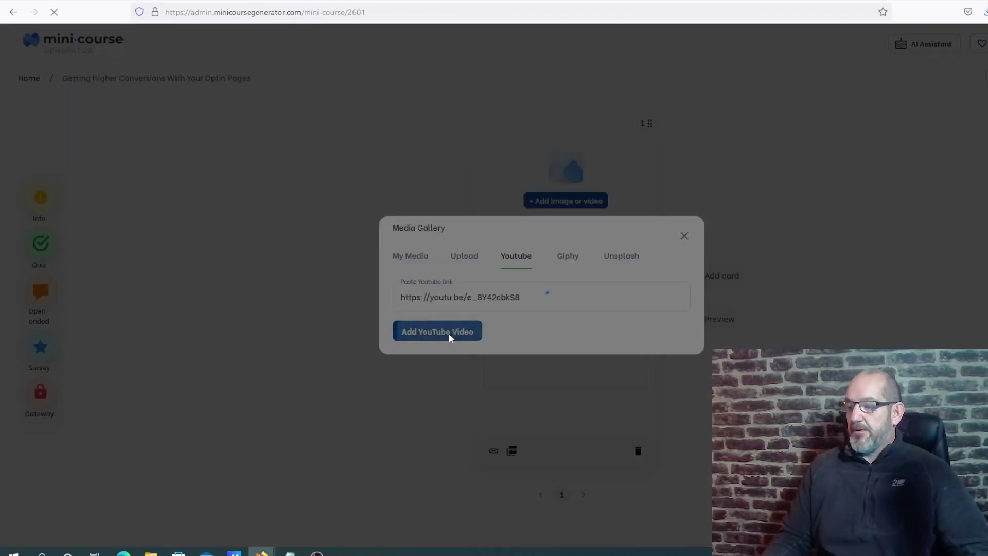
pyautogui.click(449, 333)
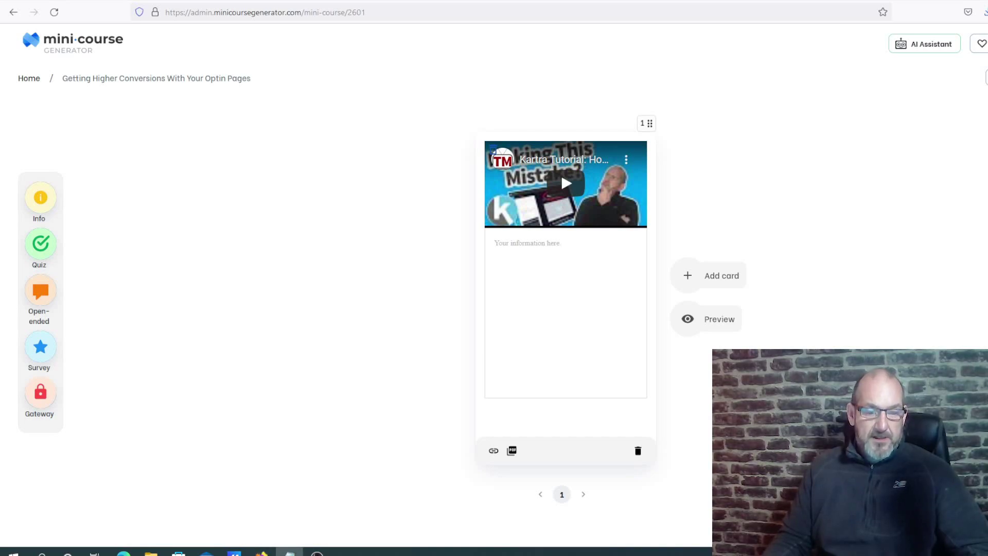
pyautogui.click(502, 243)
pyautogui.hotkey('ctrl', 'v')
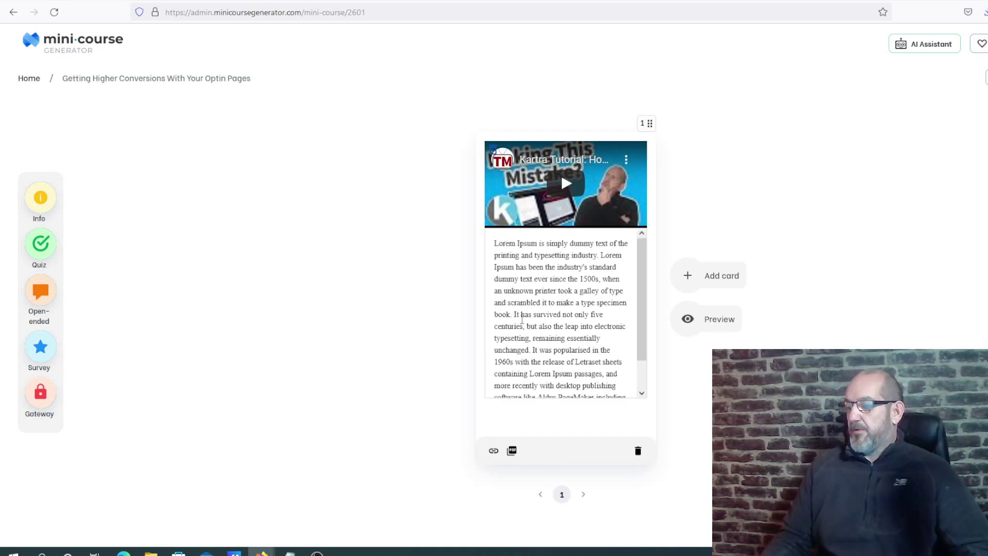
pyautogui.click(706, 318)
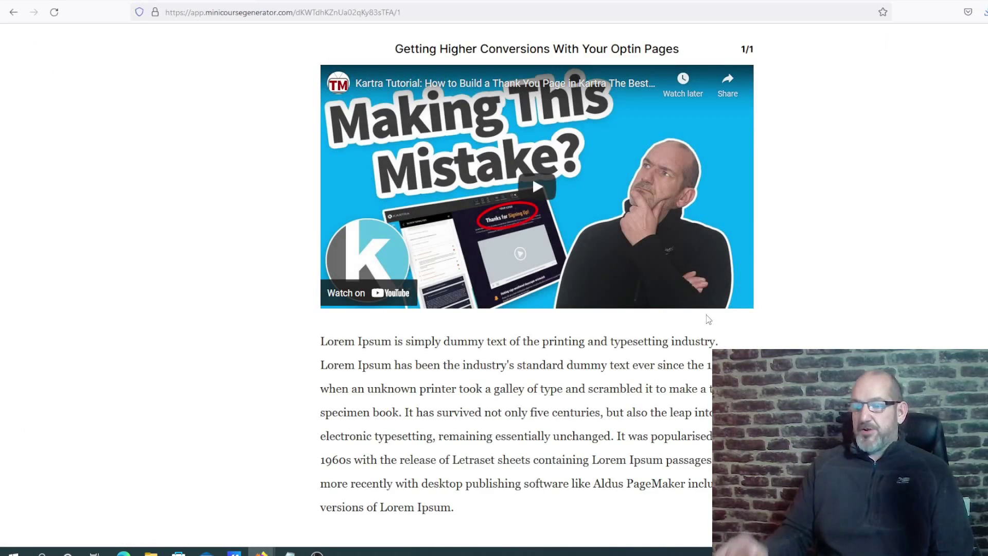
pyautogui.hotkey('ctrl', 'w')
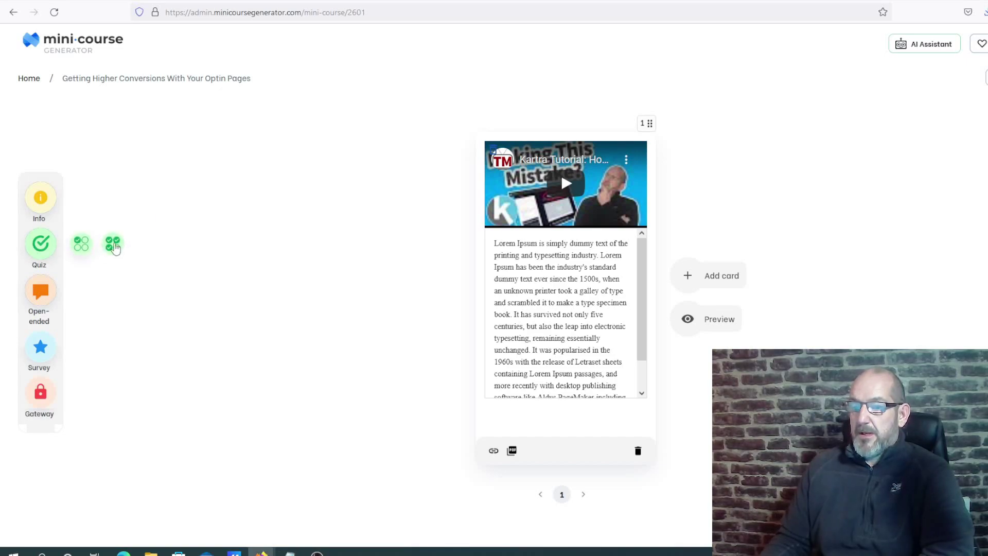
# Add a thank-you-page quiz with options Download Link, Offer Link and Nothing, plus a blank info card
pyautogui.click(113, 245)
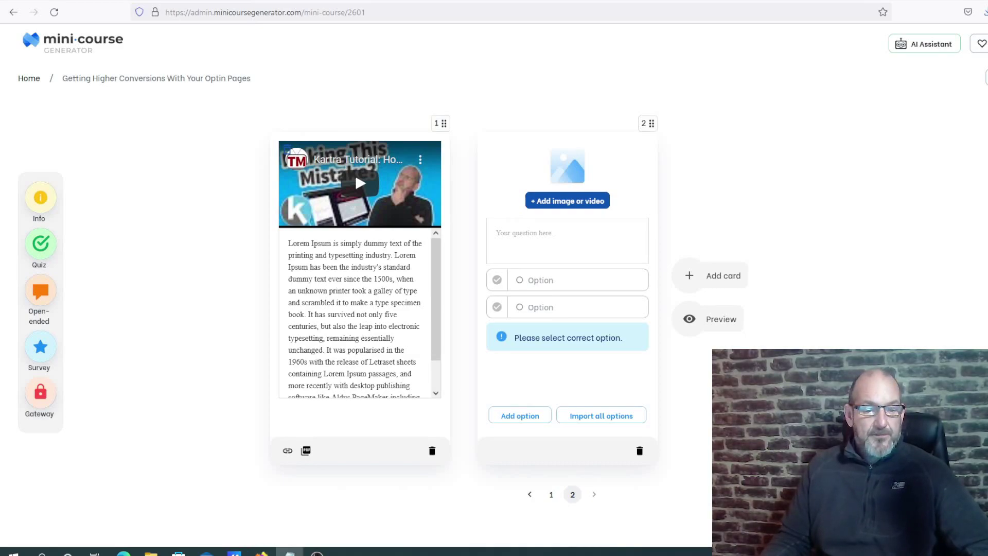
pyautogui.click(540, 239)
pyautogui.write('What Should You Have On A Thankyou Page?')
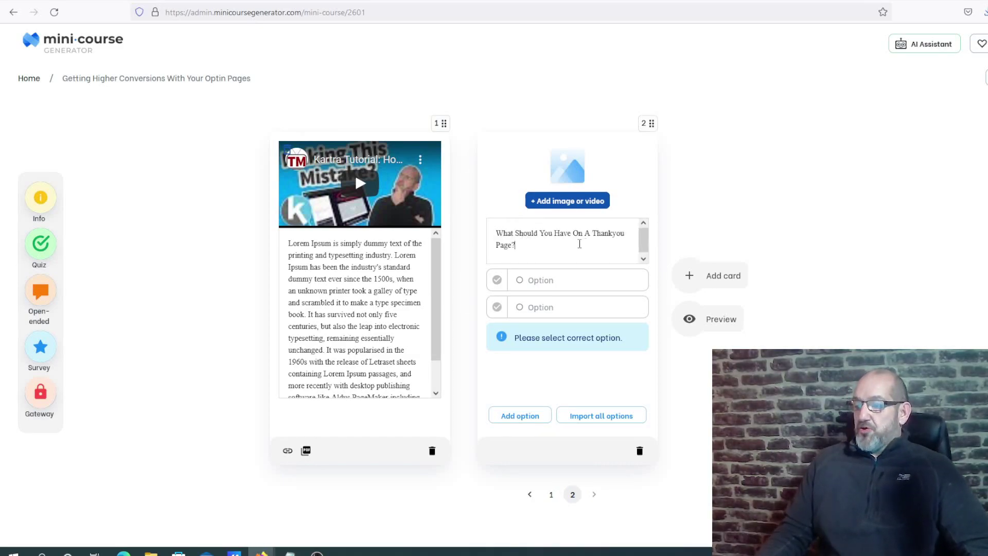
pyautogui.moveTo(568, 280)
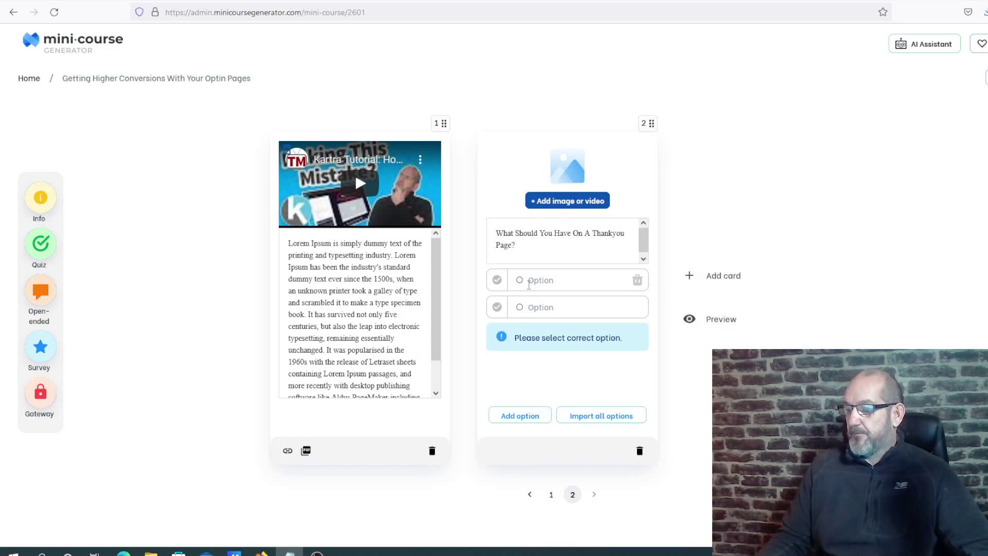
pyautogui.click(533, 280)
pyautogui.write('Download Link')
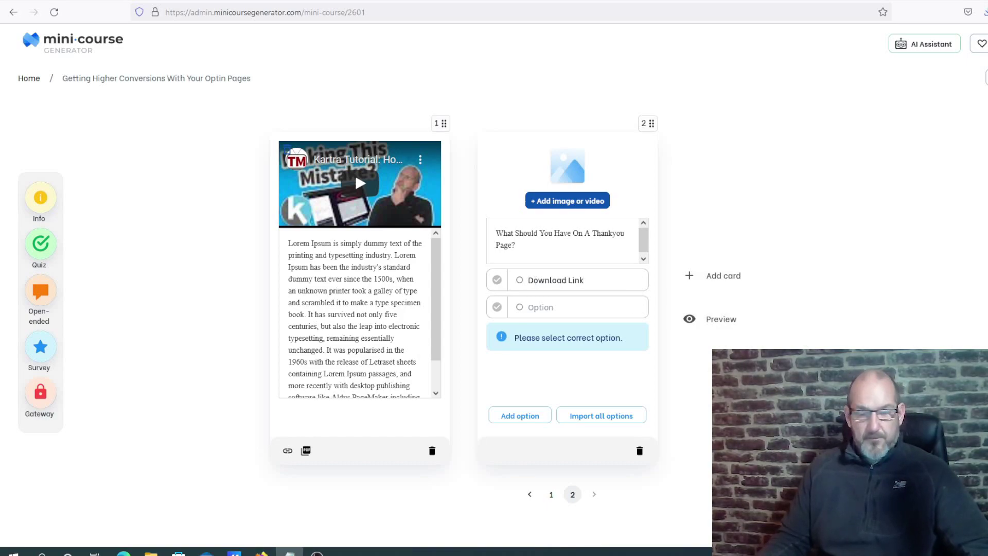
pyautogui.write('Offer Link')
pyautogui.click(526, 417)
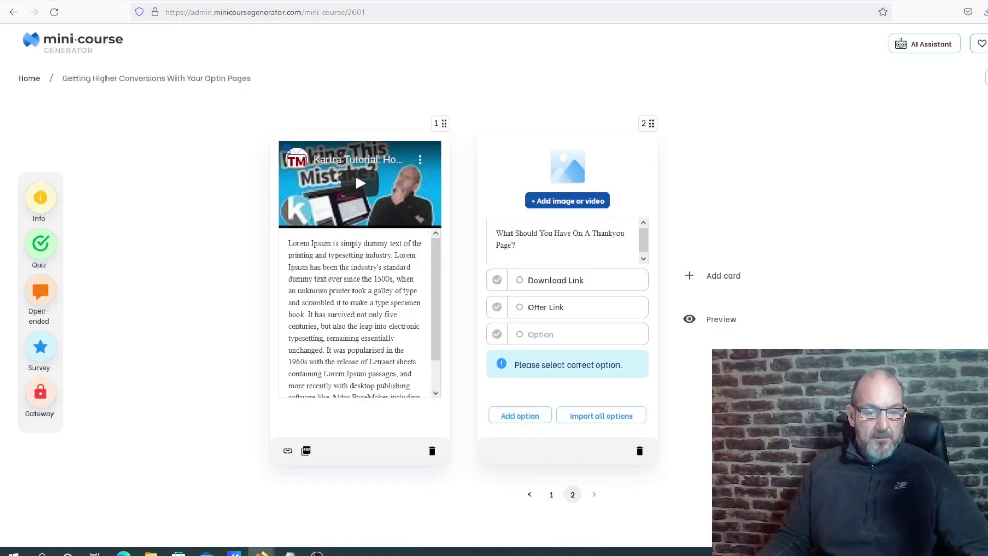
pyautogui.write('Nothing')
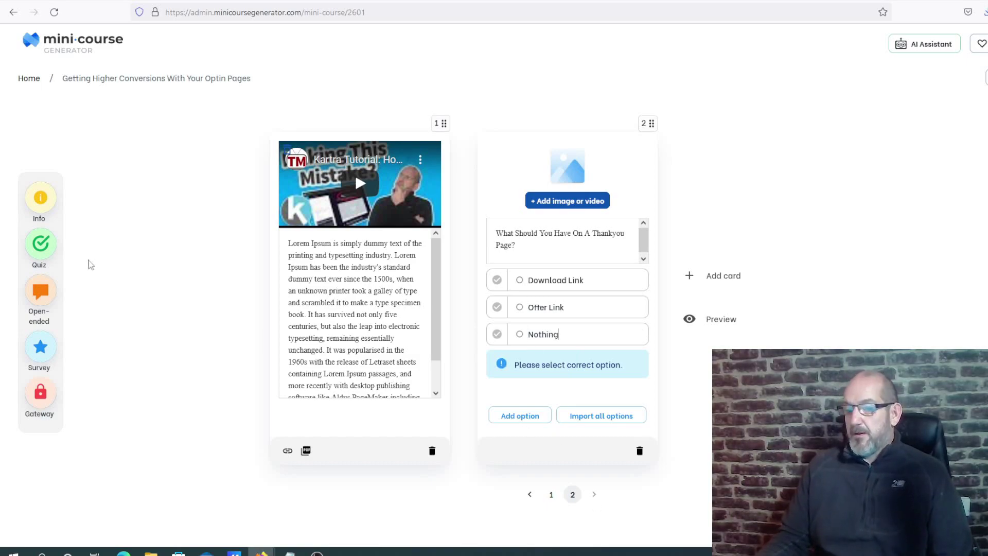
pyautogui.click(41, 200)
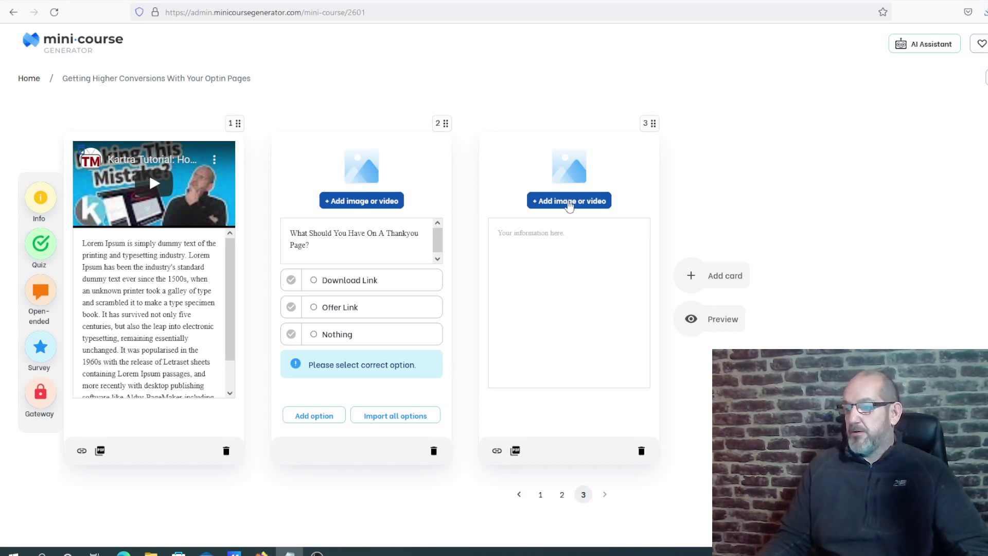
# Embed a YouTube video on card 3, then add a Yes/No name quiz and another info card
pyautogui.click(559, 207)
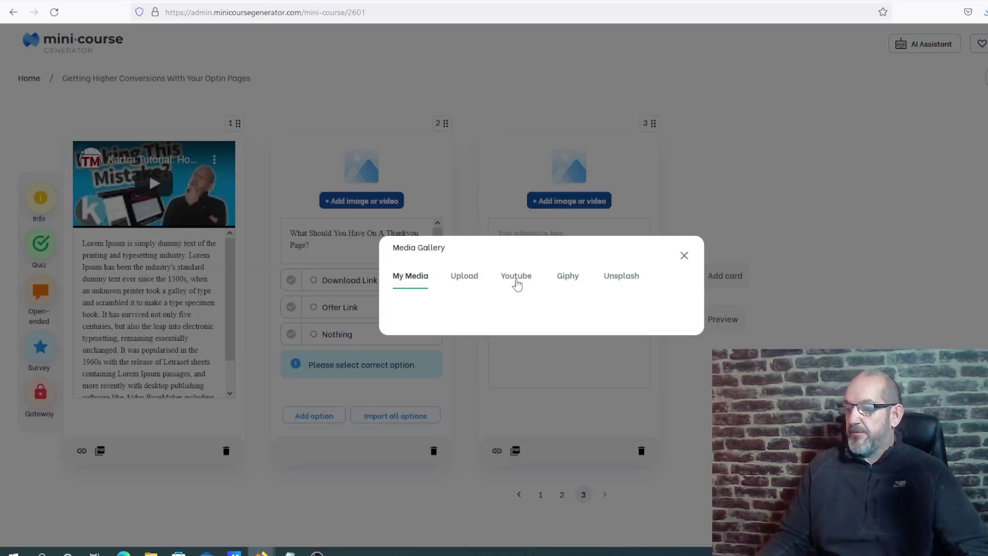
pyautogui.click(516, 277)
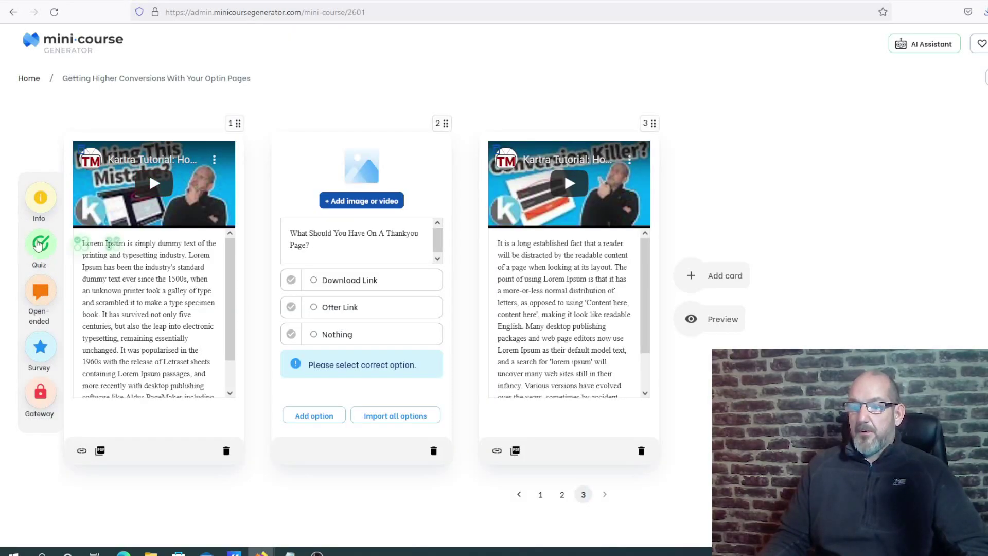
pyautogui.moveTo(70, 245); pyautogui.dragTo(83, 260)
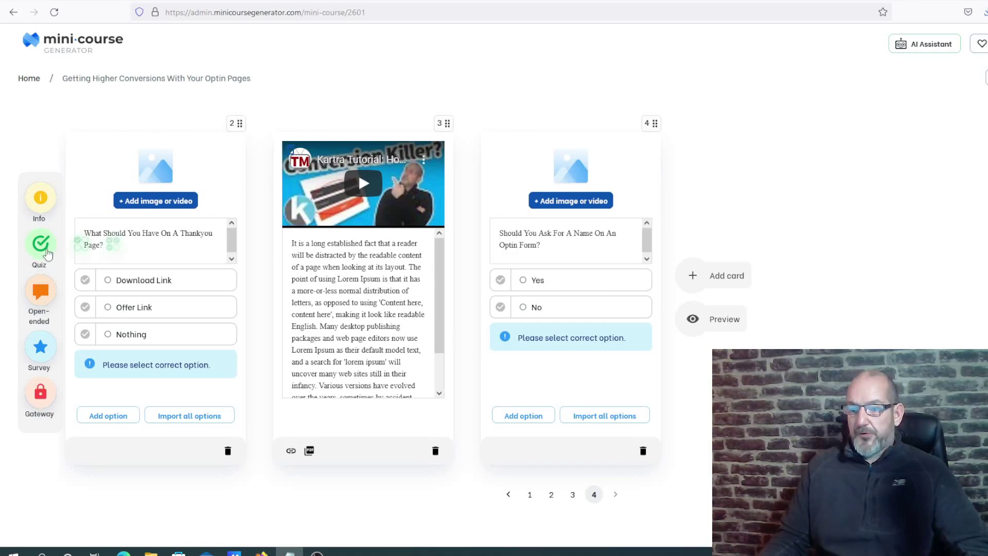
pyautogui.click(32, 207)
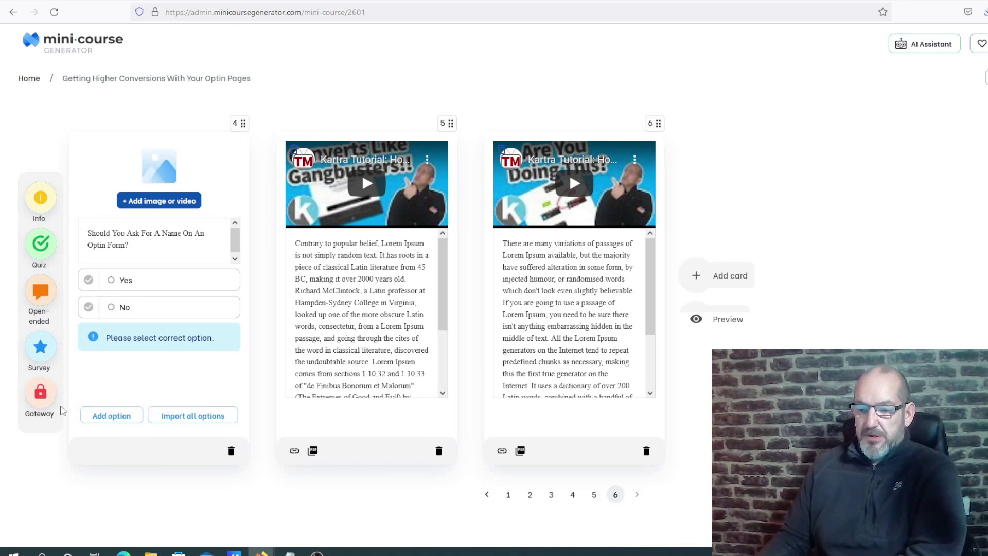
# Add an email sign-up gateway card as card 7 with the prompt 'Enter your email'
pyautogui.click(37, 396)
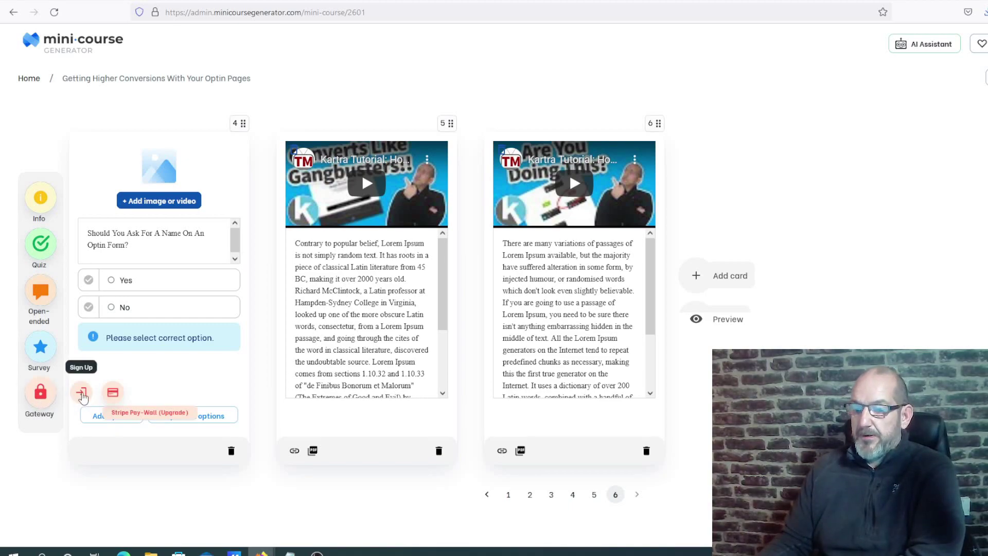
pyautogui.click(83, 396)
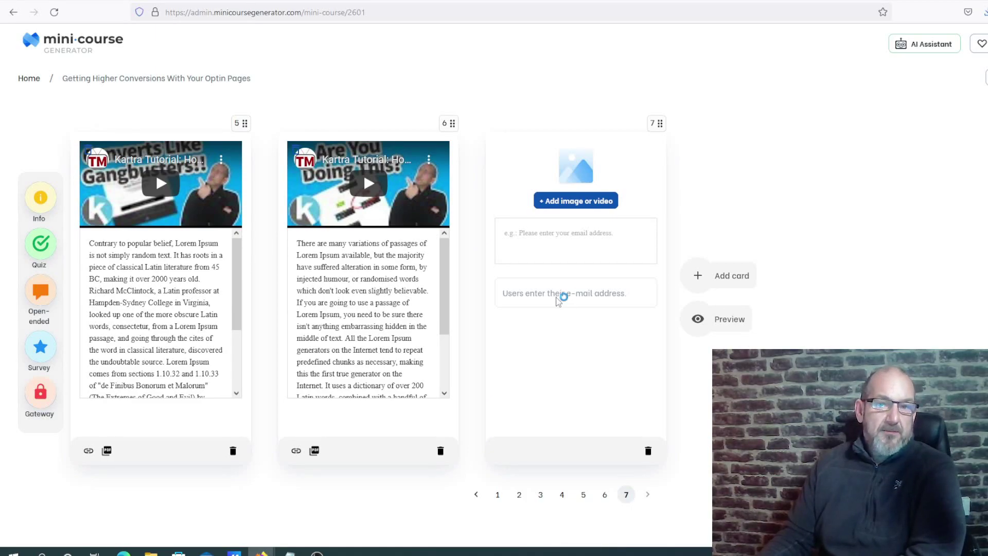
pyautogui.click(613, 232)
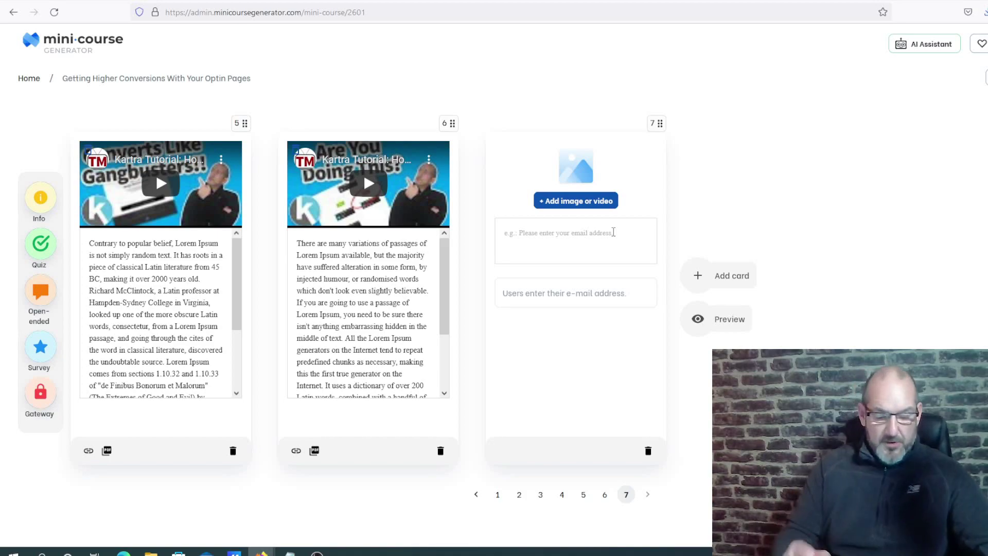
pyautogui.write('Enter your email')
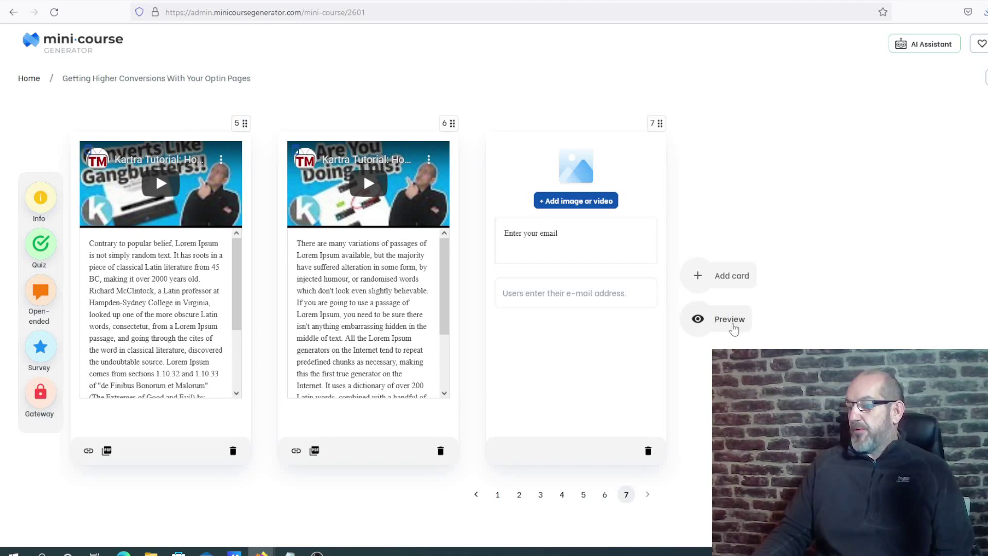
pyautogui.click(729, 319)
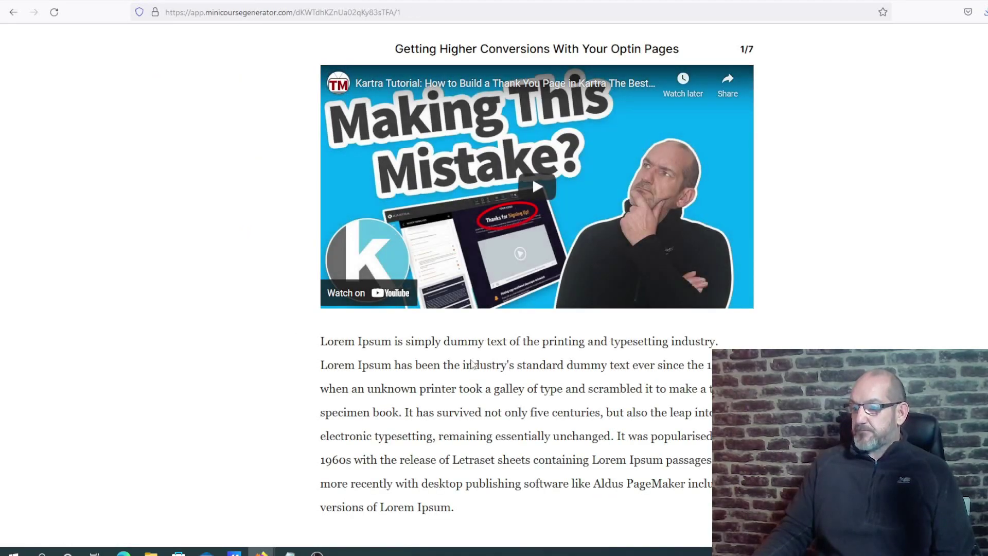
pyautogui.scroll(-2, 498, 336)
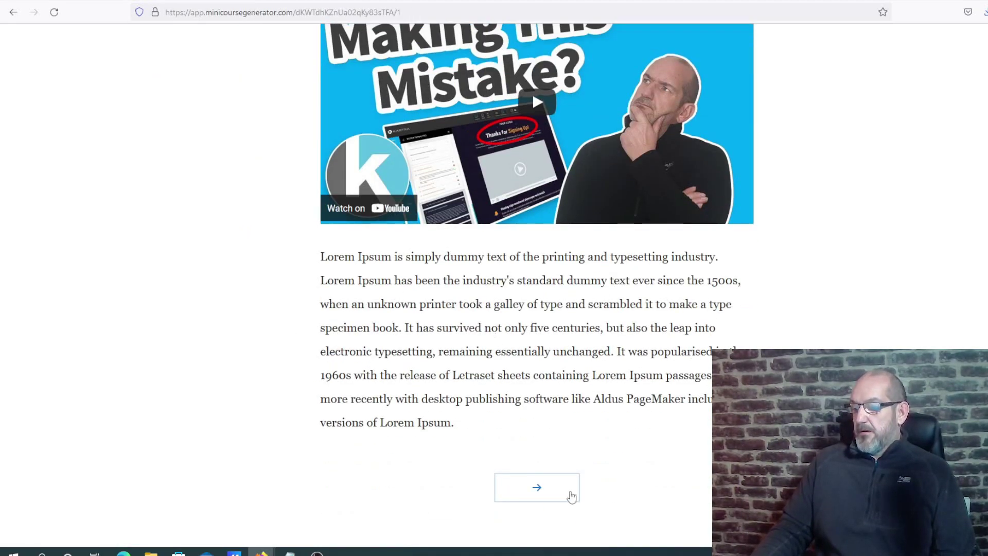
pyautogui.click(537, 489)
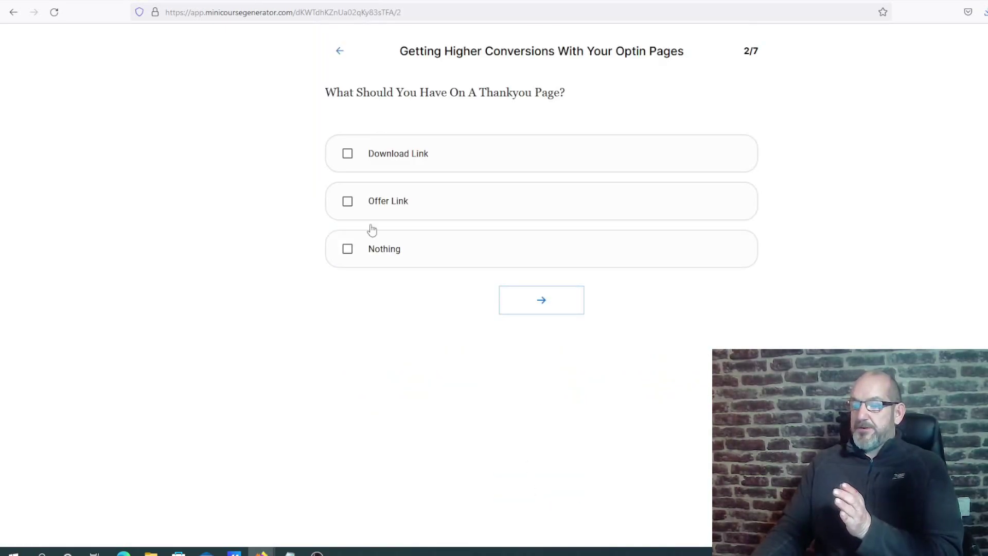
pyautogui.click(557, 304)
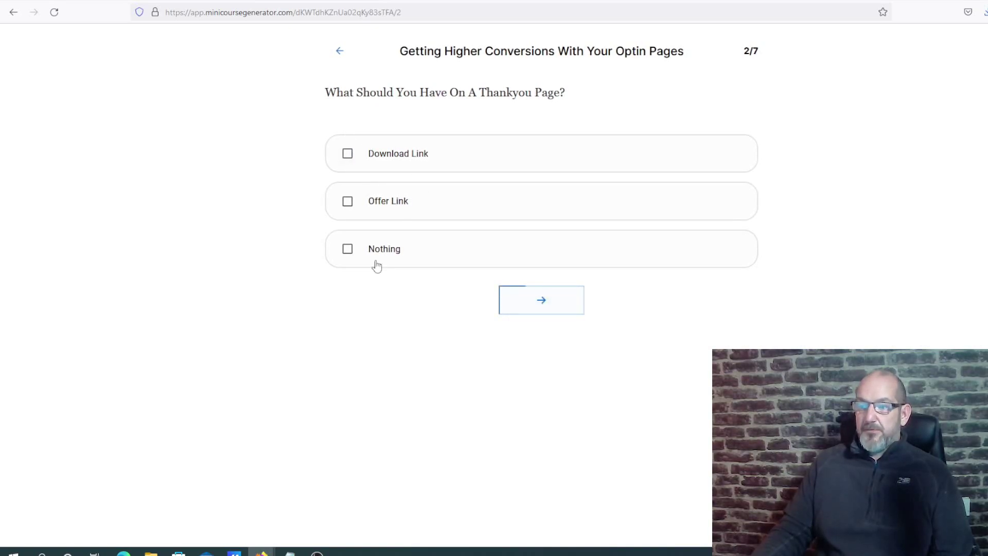
pyautogui.click(351, 164)
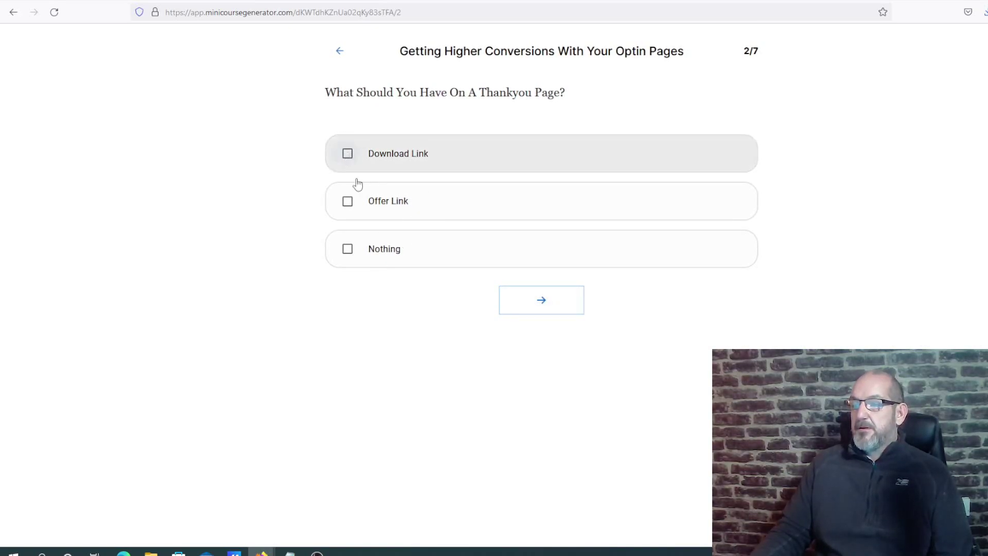
pyautogui.click(545, 299)
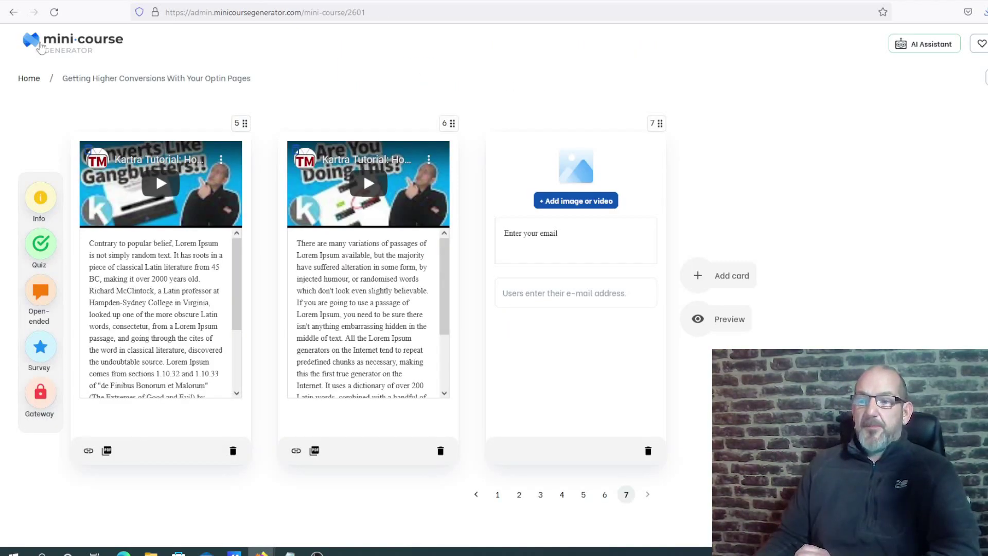
# Export the course's analytics report from the Mini Courses list and open it in Excel
pyautogui.click(33, 81)
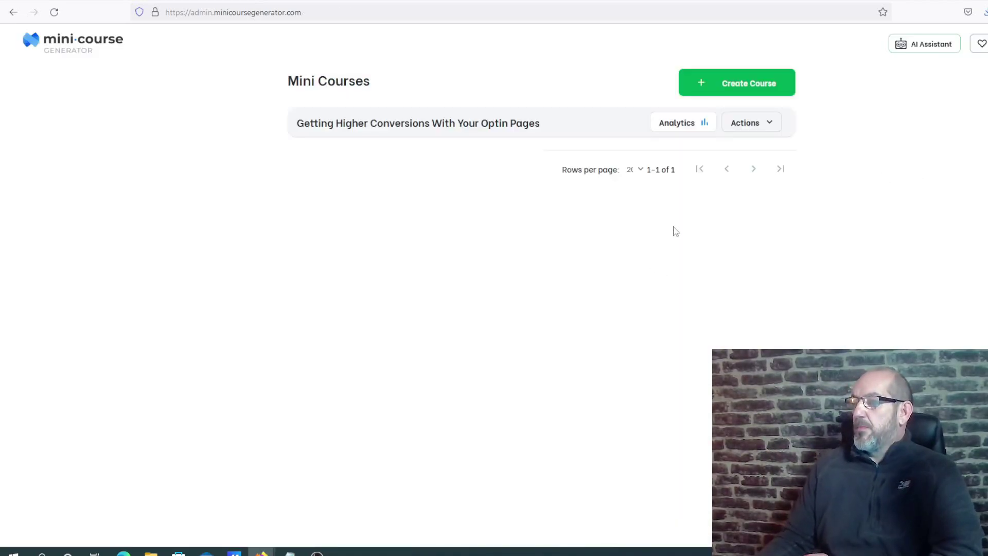
pyautogui.click(697, 123)
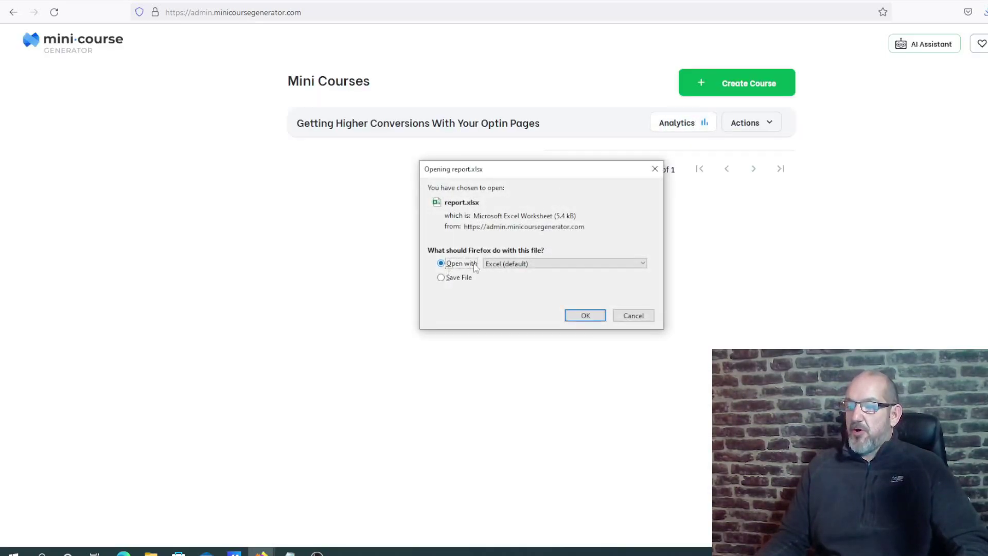
pyautogui.click(585, 317)
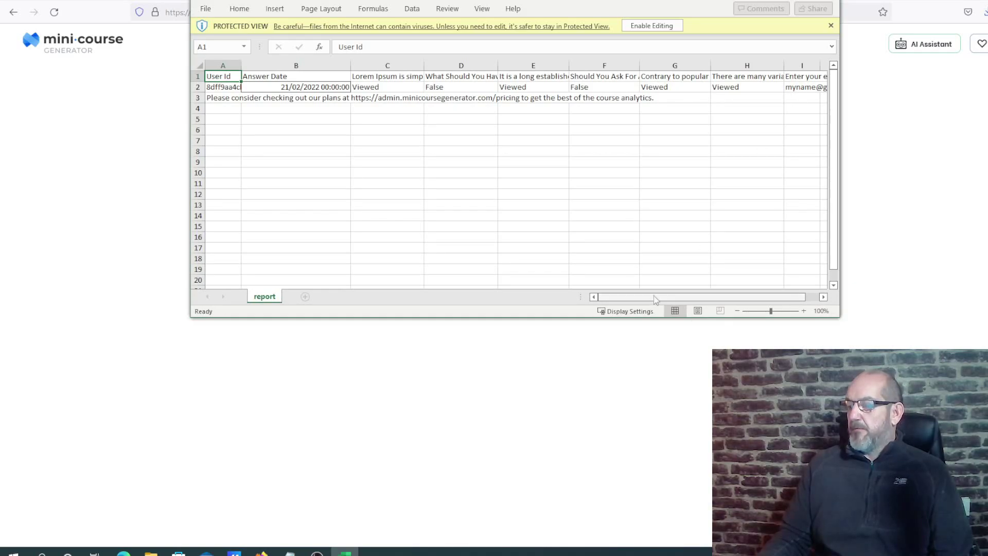
pyautogui.moveTo(654, 298); pyautogui.dragTo(668, 299)
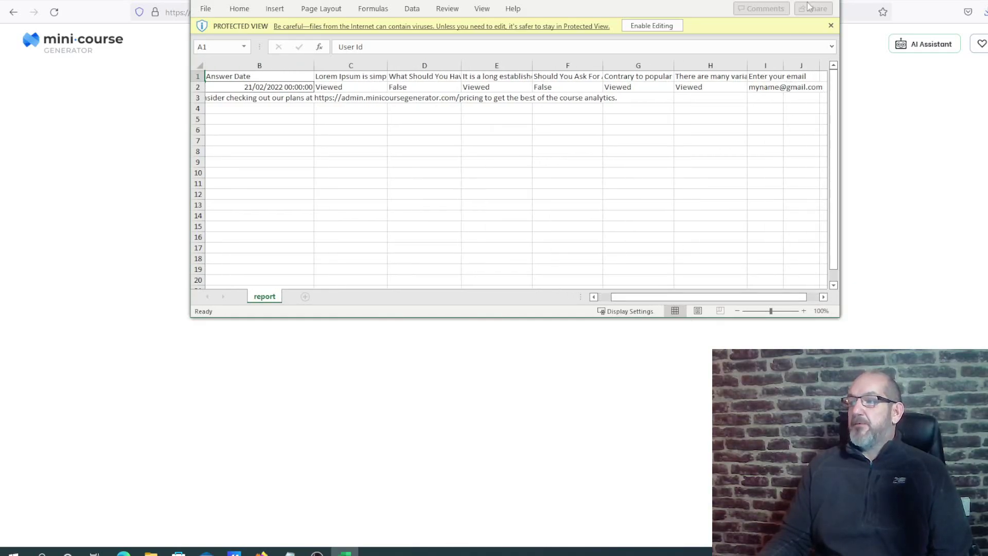
# Close the Excel report and display the course's embed code
pyautogui.click(824, 2)
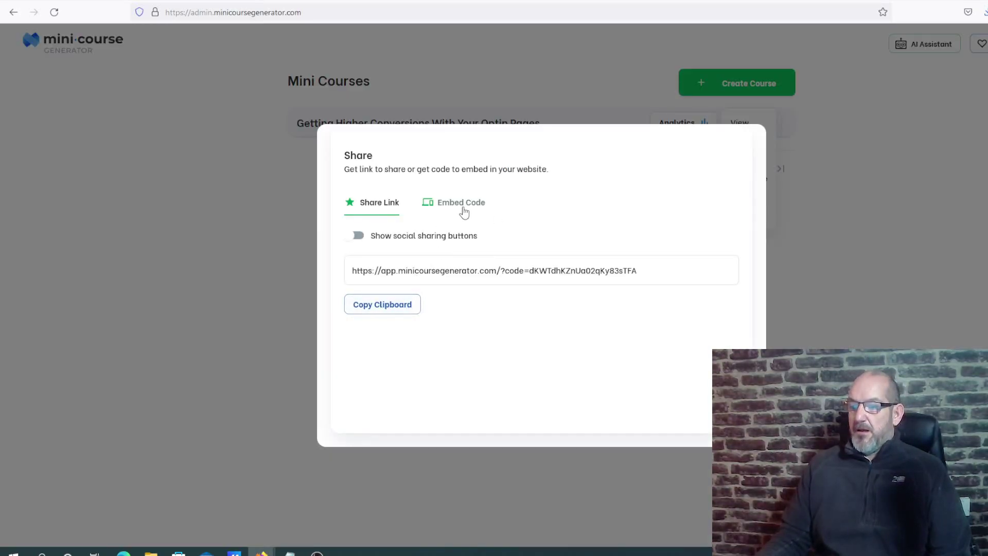
pyautogui.click(464, 205)
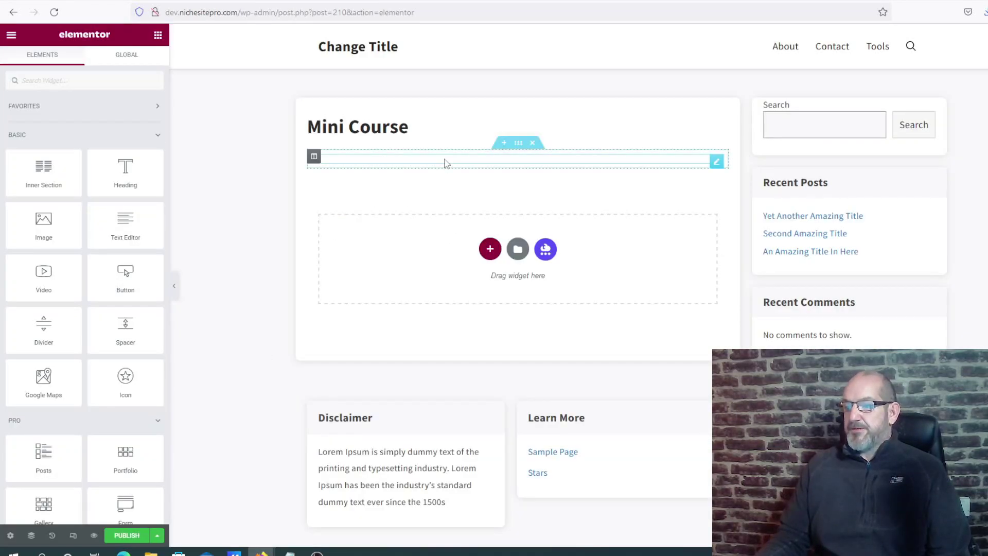
# Paste the course embed code into the Mini Course page's Text Editor widget and preview the page
pyautogui.click(444, 163)
pyautogui.click(131, 127)
pyautogui.hotkey('ctrl', 'v')
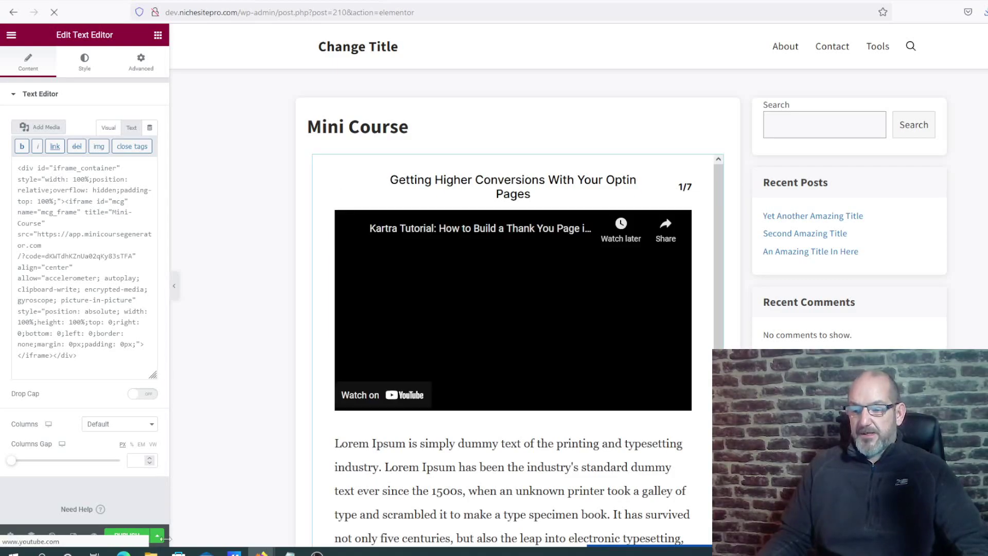
pyautogui.click(127, 536)
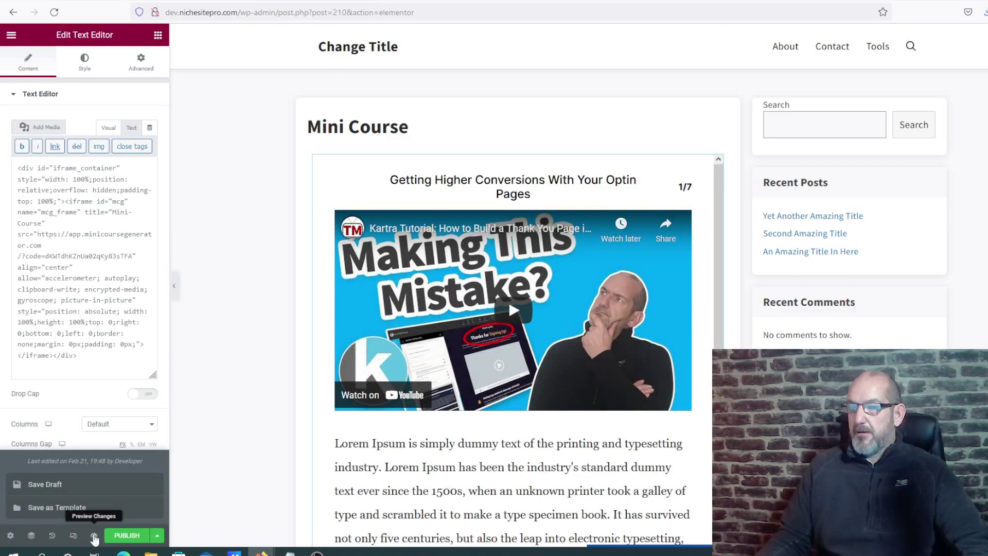
pyautogui.click(94, 538)
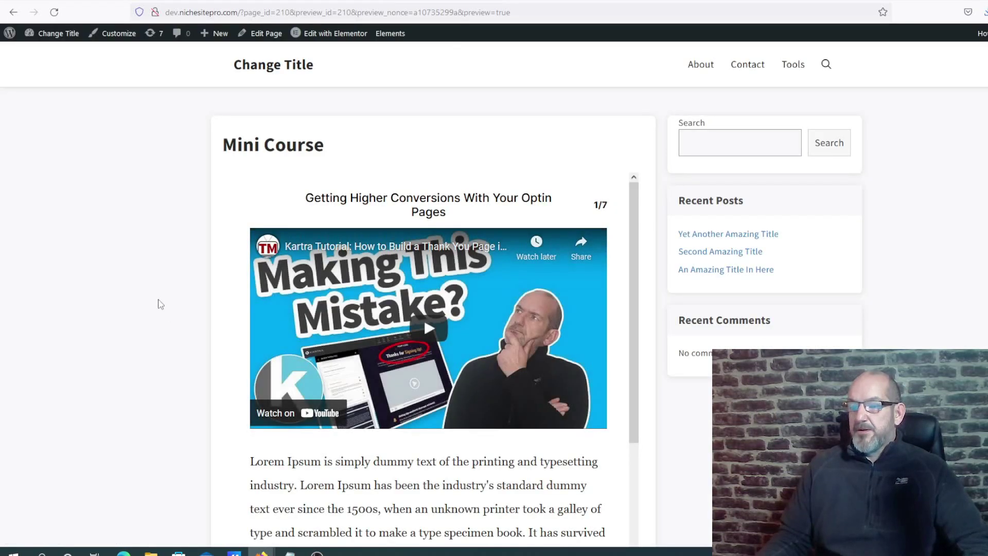
pyautogui.scroll(-5, 159, 304)
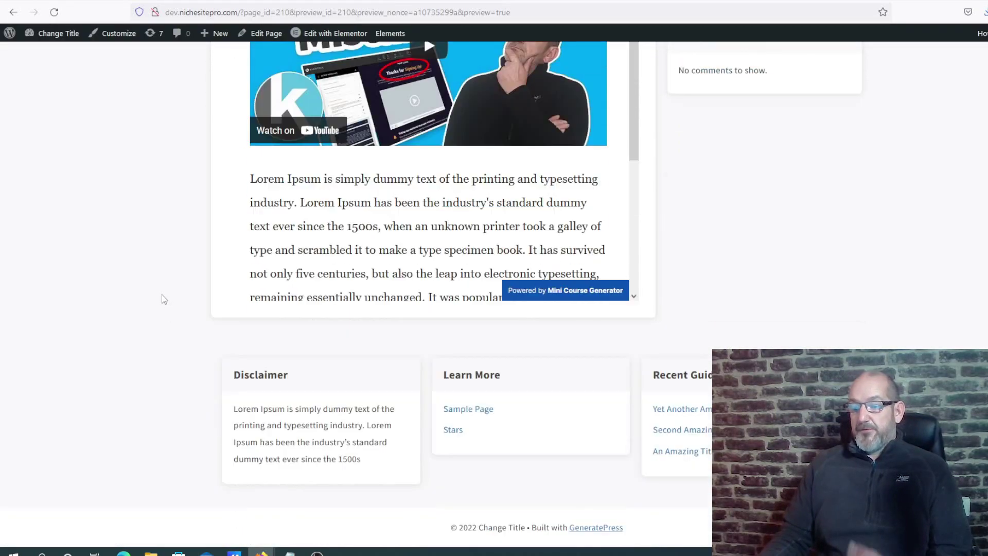
pyautogui.scroll(1, 148, 329)
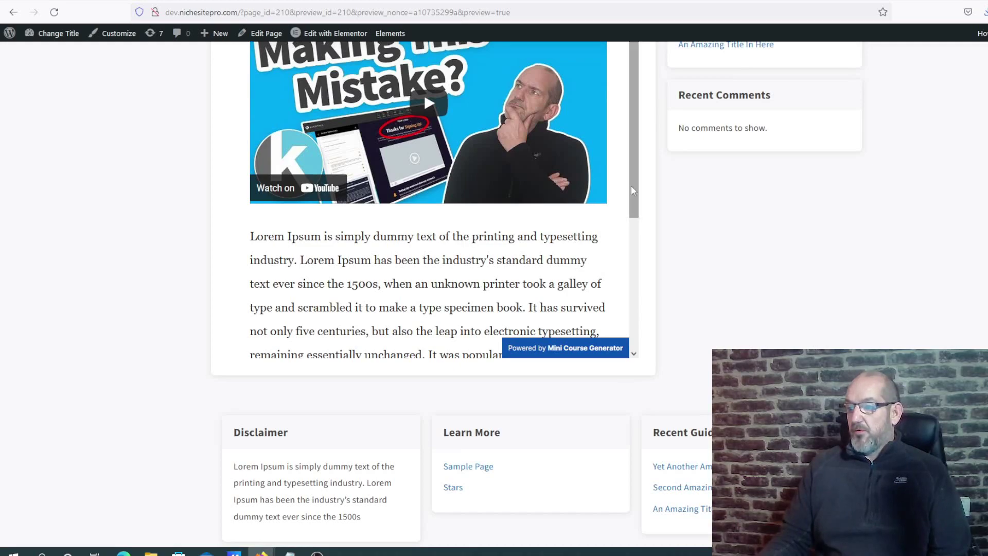
pyautogui.scroll(-5, 631, 190)
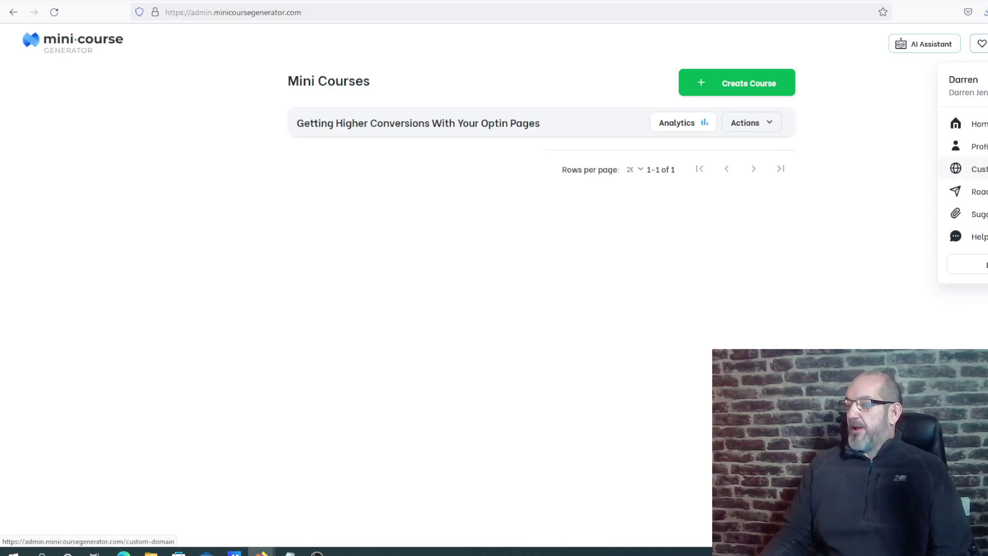
# Dismiss the profile dropdown, leaving the dashboard with the single finished course
pyautogui.click(873, 250)
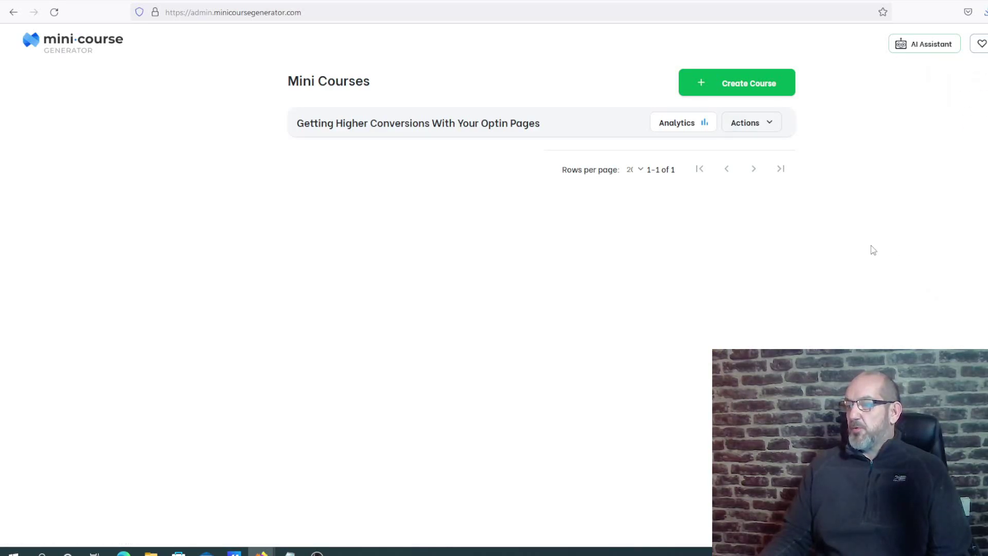